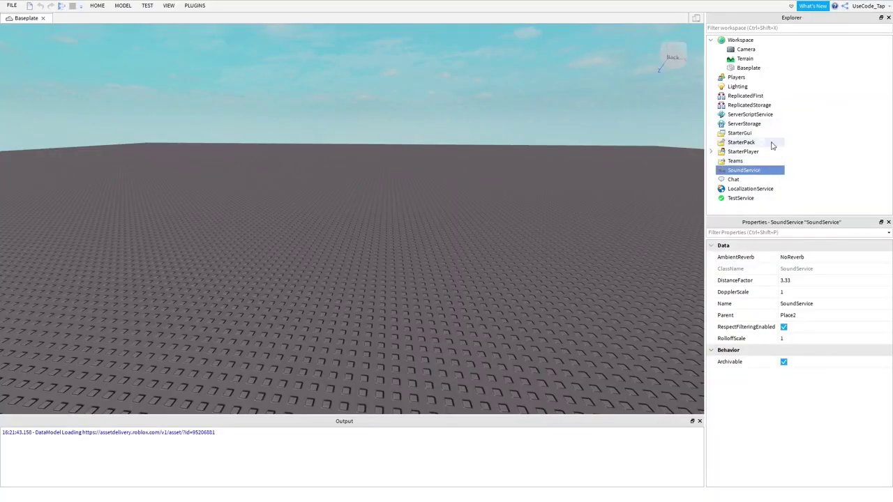
# Insert a SpawnLocation from the Model tab onto the floating grey platform.
pyautogui.click(745, 49)
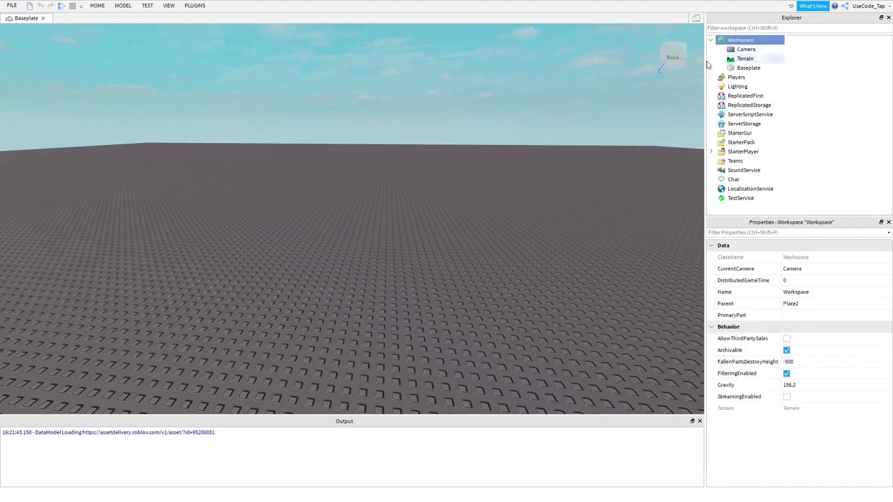
pyautogui.click(61, 86)
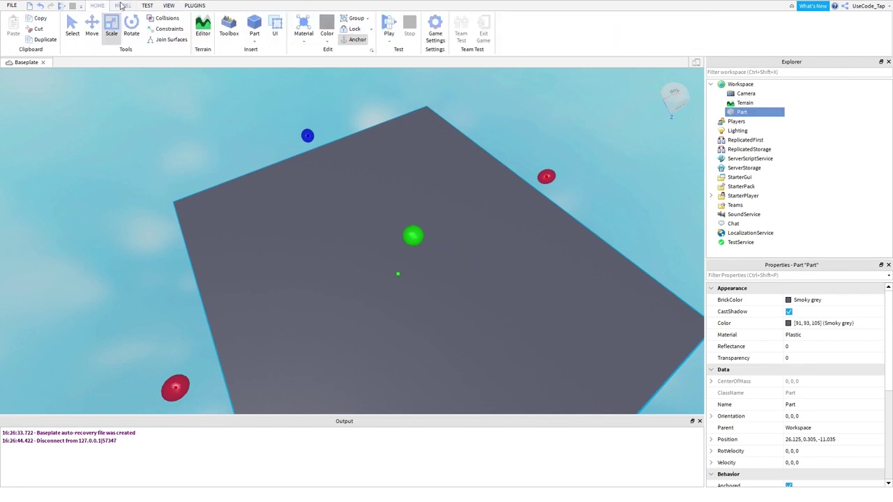
pyautogui.click(123, 7)
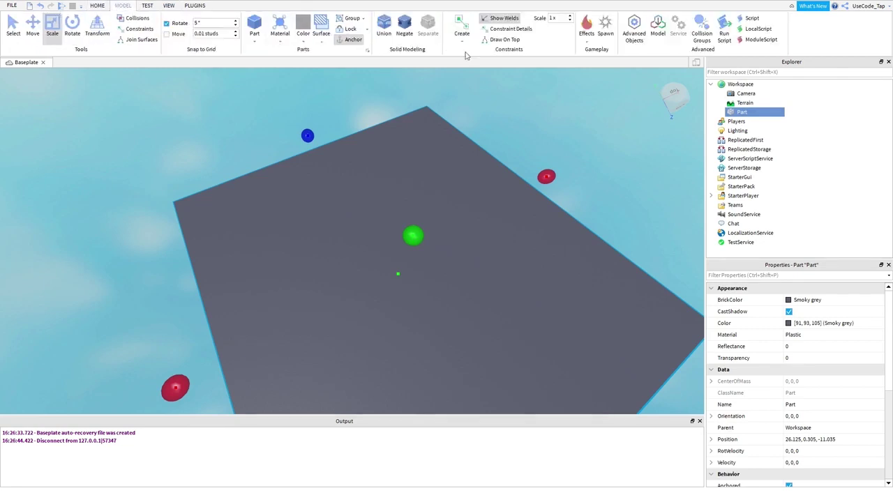
pyautogui.click(604, 27)
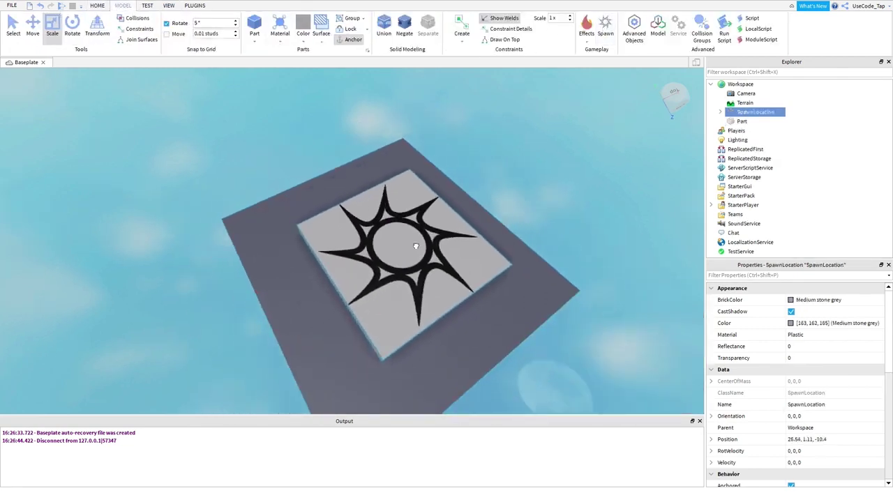
pyautogui.click(562, 156)
pyautogui.scroll(-5, 339, 241)
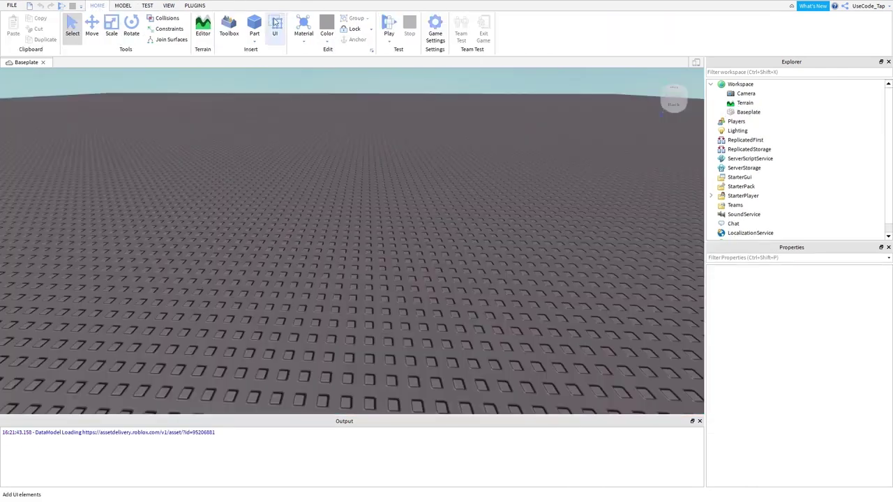
# Insert a small block Part next to the spawn on the floating platform.
pyautogui.click(253, 23)
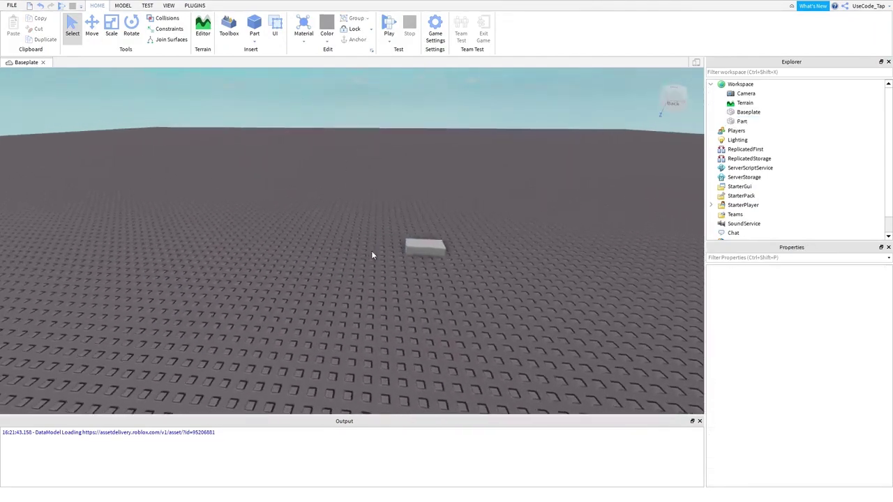
pyautogui.scroll(3, 373, 253)
pyautogui.click(391, 242)
pyautogui.moveTo(413, 201); pyautogui.dragTo(414, 201, button='right')
pyautogui.click(414, 201)
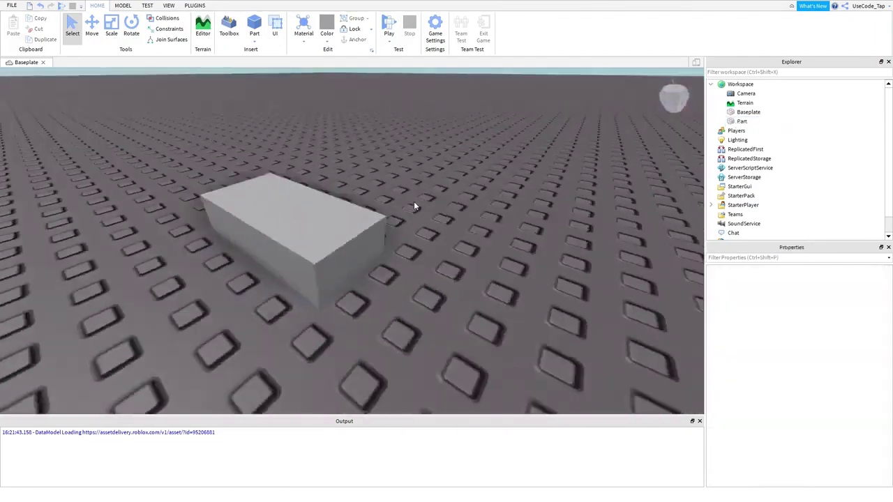
pyautogui.scroll(-3, 421, 190)
pyautogui.scroll(-2, 422, 194)
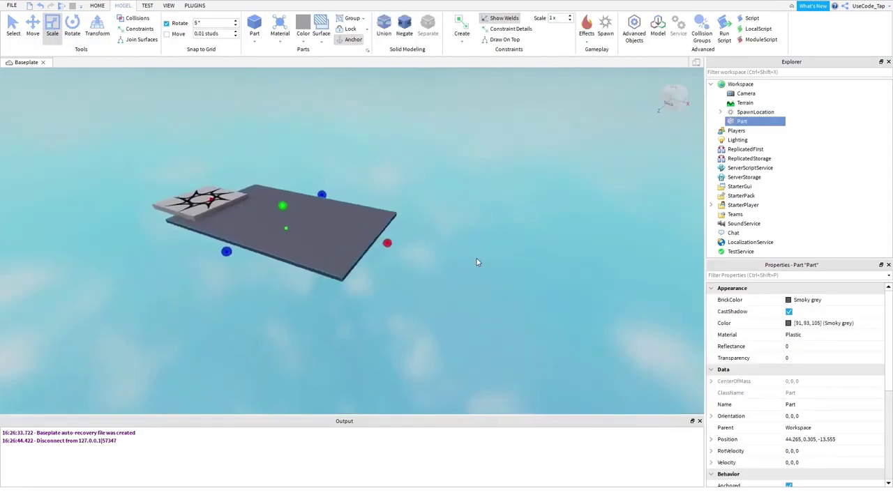
pyautogui.moveTo(476, 258); pyautogui.dragTo(476, 258, button='right')
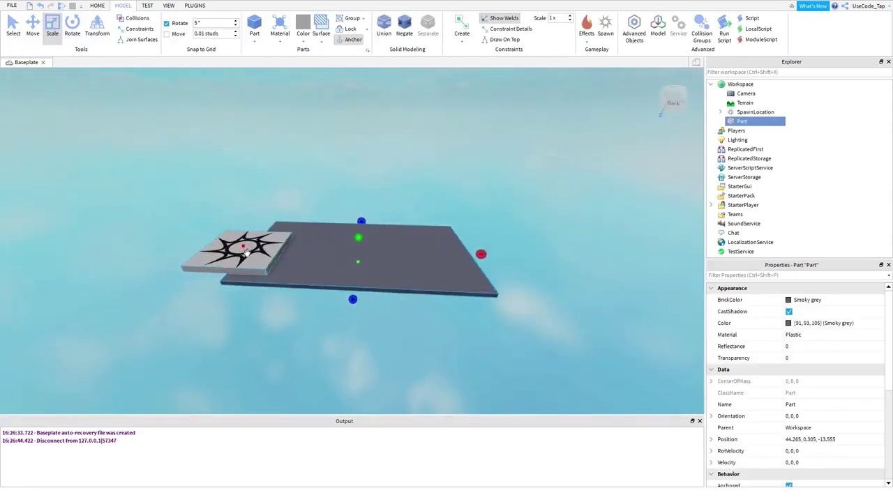
pyautogui.moveTo(221, 249); pyautogui.dragTo(299, 191, button='right')
pyautogui.click(325, 233)
pyautogui.click(378, 204)
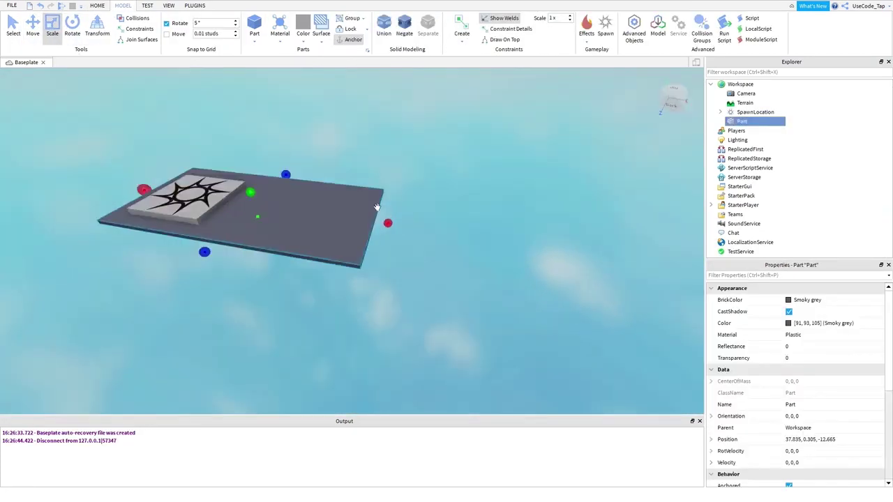
pyautogui.click(416, 189)
pyautogui.scroll(5, 416, 189)
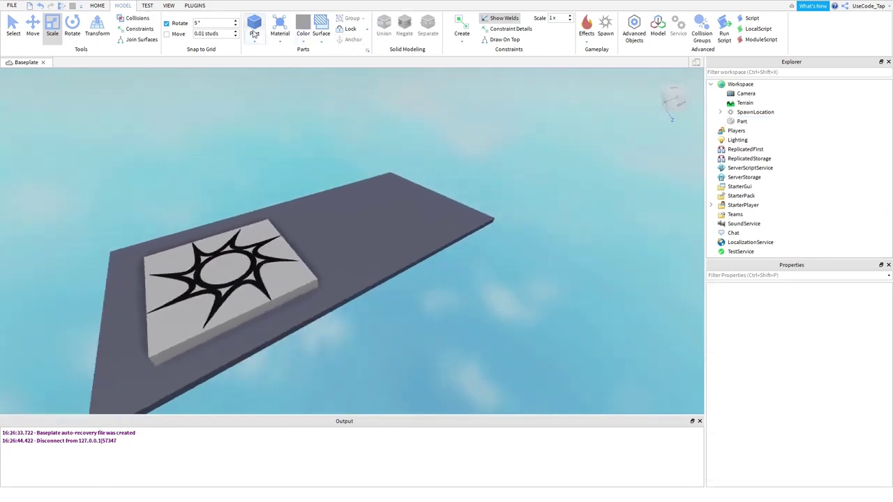
# Add another Part and drag it with the Move tool (Ctrl+2) into place on the baseplate.
pyautogui.click(255, 25)
pyautogui.moveTo(305, 289); pyautogui.dragTo(305, 289, button='right')
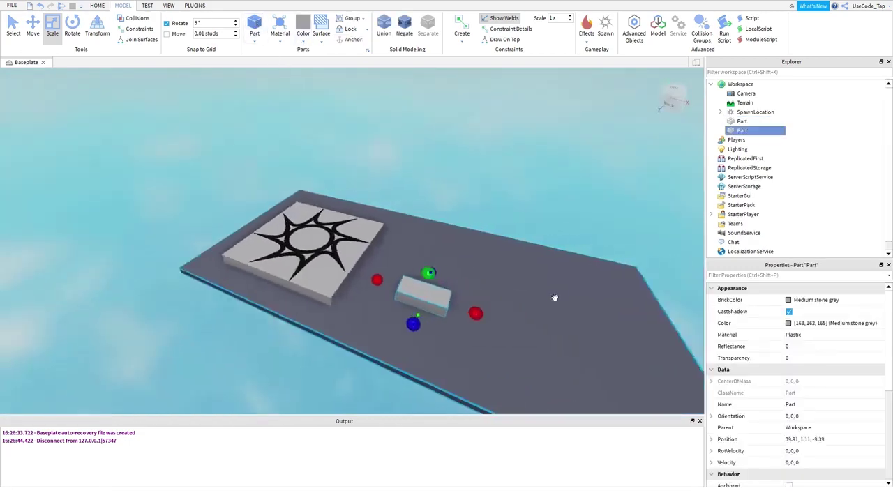
pyautogui.hotkey('ctrl', '2')
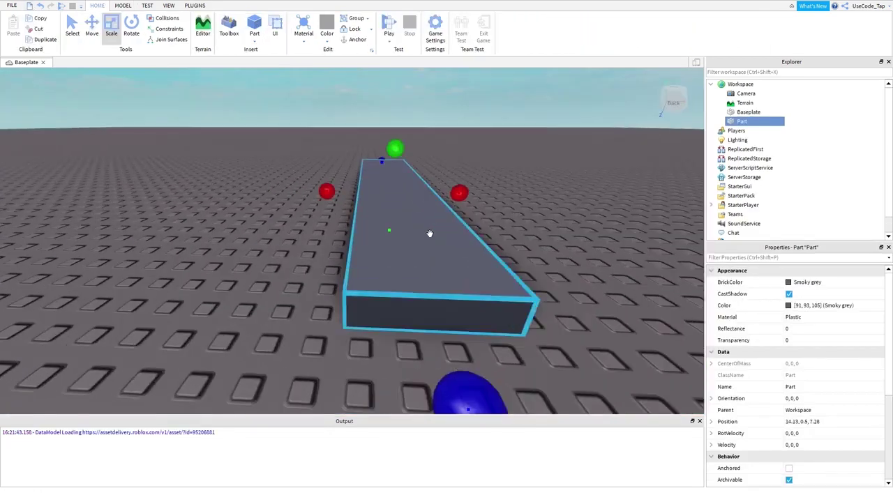
pyautogui.moveTo(366, 251); pyautogui.dragTo(436, 260)
pyautogui.moveTo(505, 272); pyautogui.dragTo(564, 117)
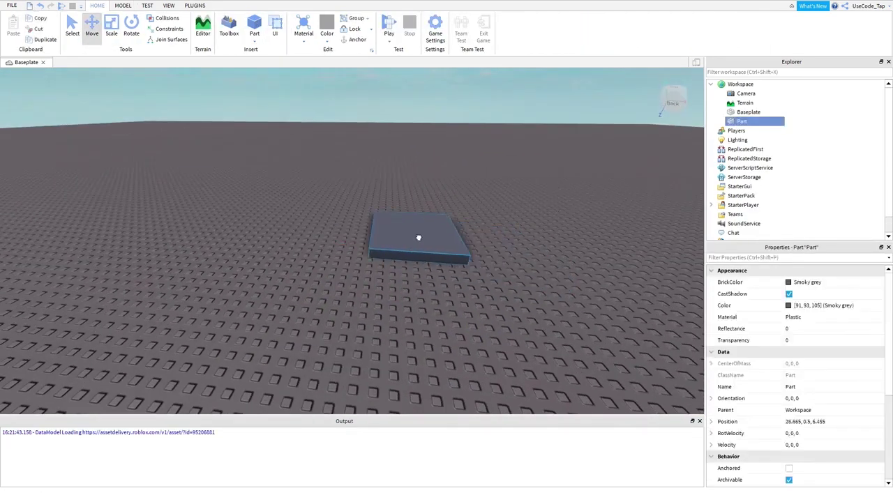
pyautogui.moveTo(413, 211)
pyautogui.mouseDown()
pyautogui.moveTo(426, 236)
pyautogui.moveTo(387, 252)
pyautogui.moveTo(488, 183)
pyautogui.mouseUp()
pyautogui.moveTo(526, 254); pyautogui.dragTo(433, 273)
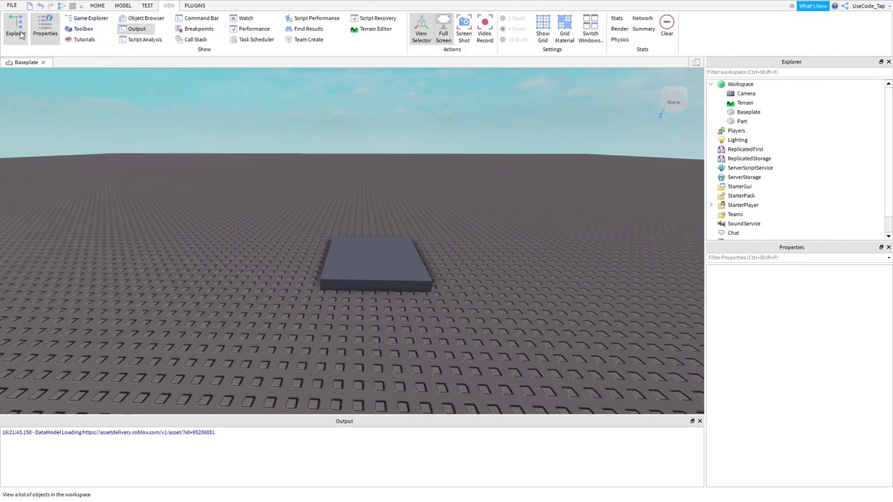
pyautogui.click(23, 34)
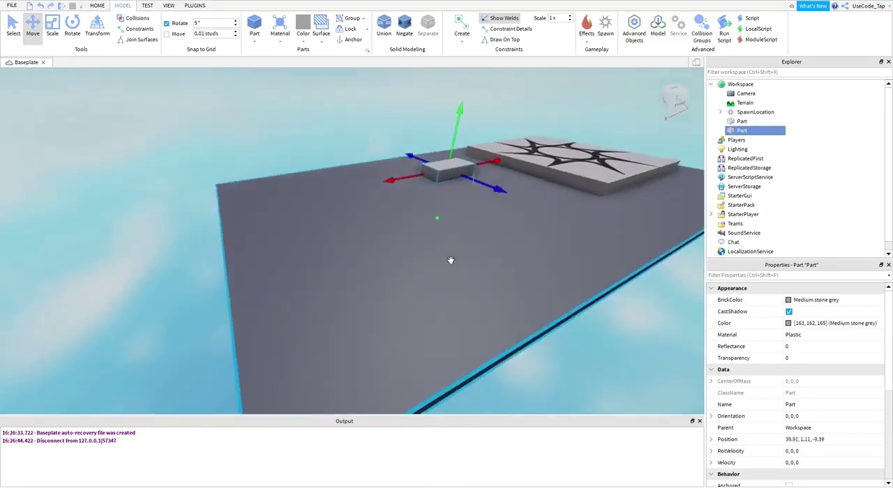
# Push the small block past the platform edge, then slide the grey slab along X and Z.
pyautogui.hotkey('ctrl', 'z')
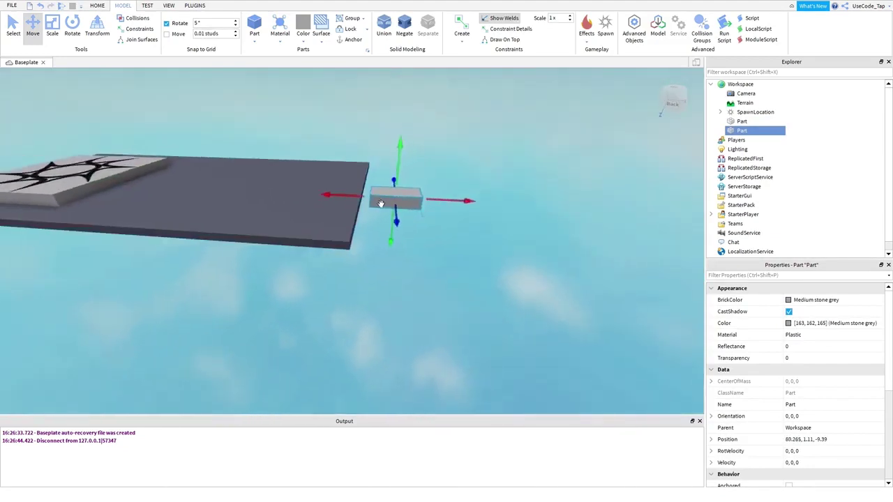
pyautogui.hotkey('ctrl', '3')
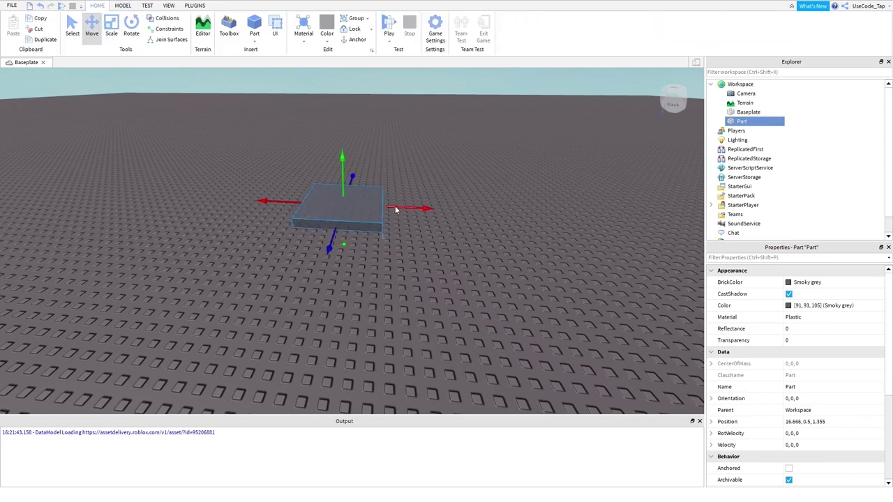
pyautogui.moveTo(395, 208); pyautogui.dragTo(381, 226)
pyautogui.moveTo(517, 278); pyautogui.dragTo(323, 222)
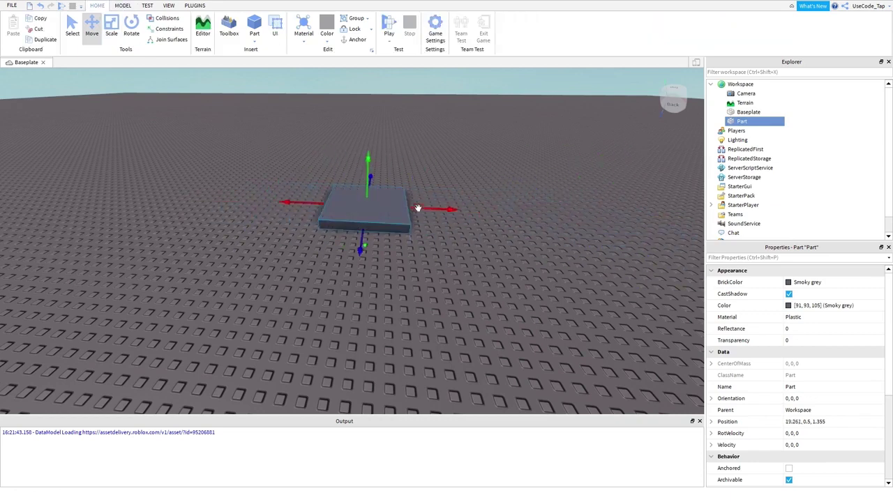
pyautogui.moveTo(441, 251); pyautogui.dragTo(316, 307)
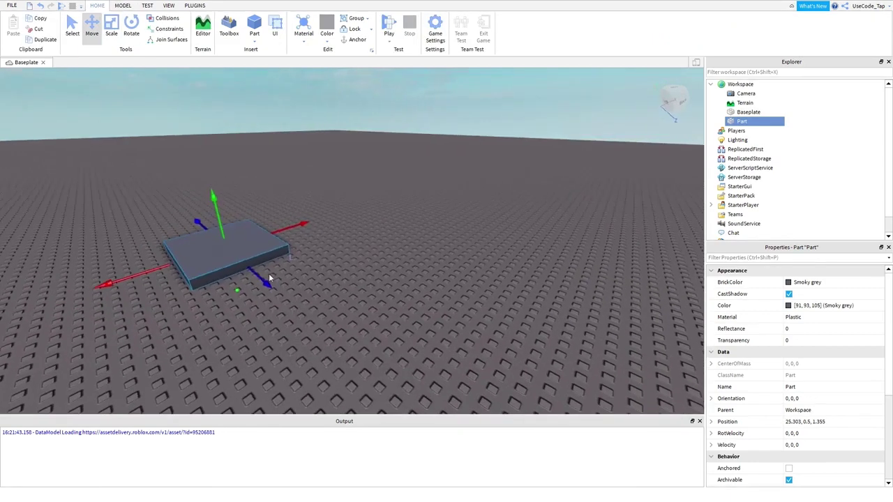
pyautogui.press('f')
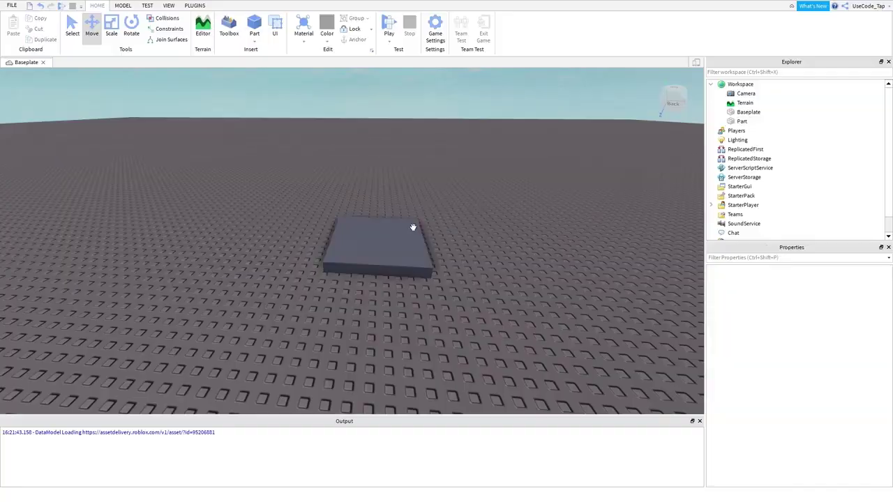
# Select the lime-green jump block hovering beyond the platform edge.
pyautogui.click(412, 226)
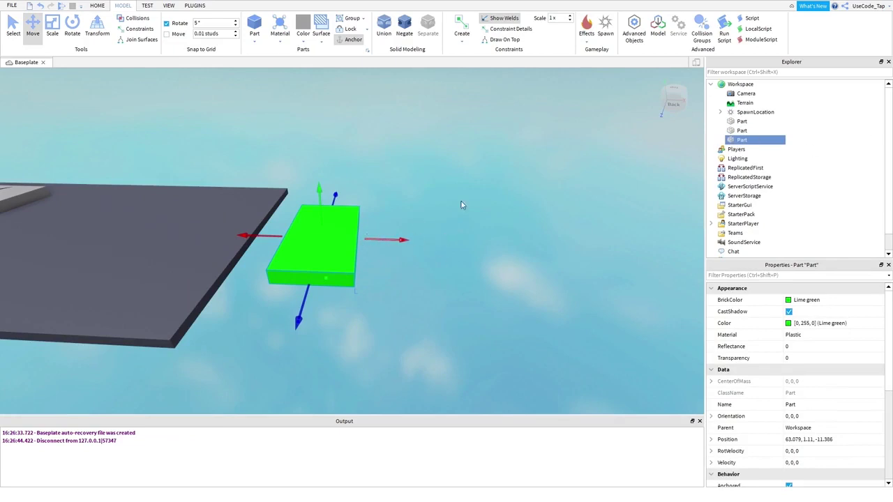
# Slide the green block right along X and lower it level with the other jump blocks.
pyautogui.moveTo(297, 252); pyautogui.dragTo(423, 212, button='right')
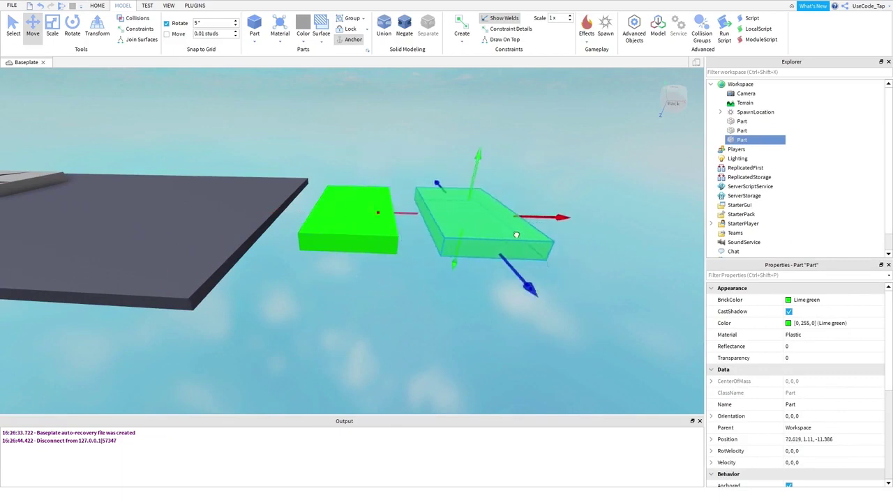
pyautogui.moveTo(410, 216); pyautogui.dragTo(455, 231)
pyautogui.moveTo(454, 231); pyautogui.dragTo(255, 79, button='right')
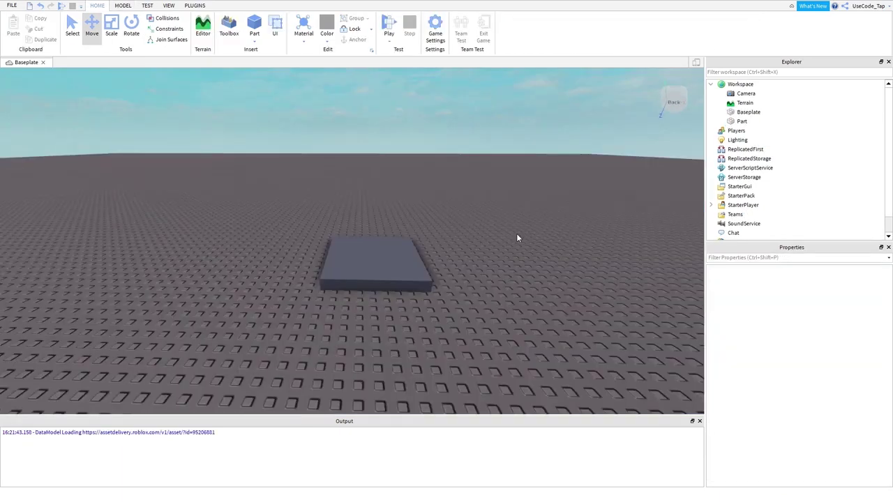
pyautogui.click(748, 111)
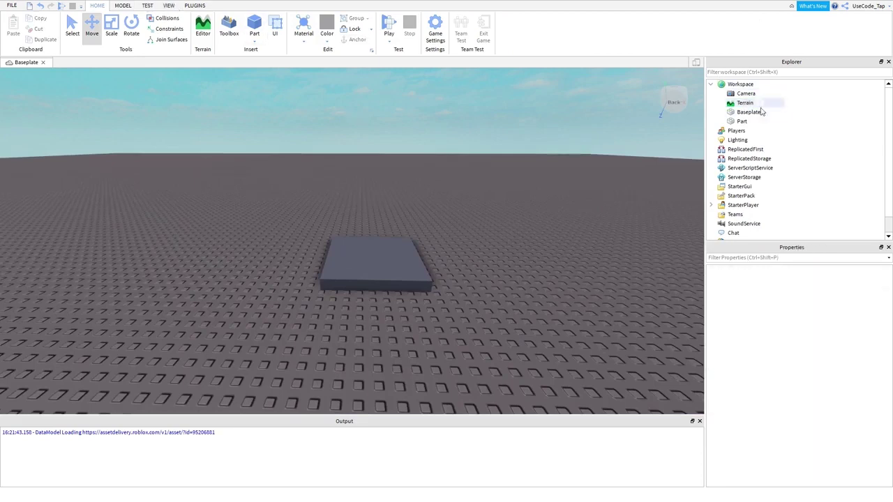
pyautogui.click(169, 6)
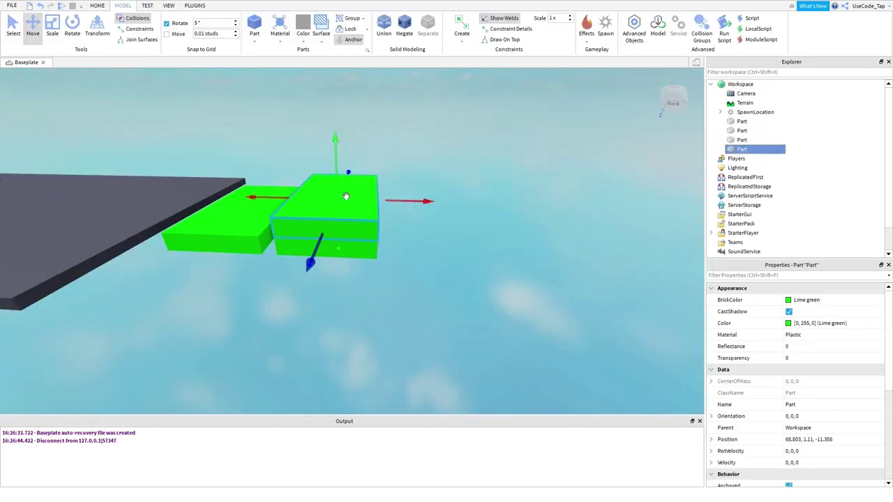
pyautogui.click(510, 203)
pyautogui.click(371, 197)
pyautogui.moveTo(400, 205); pyautogui.dragTo(487, 215)
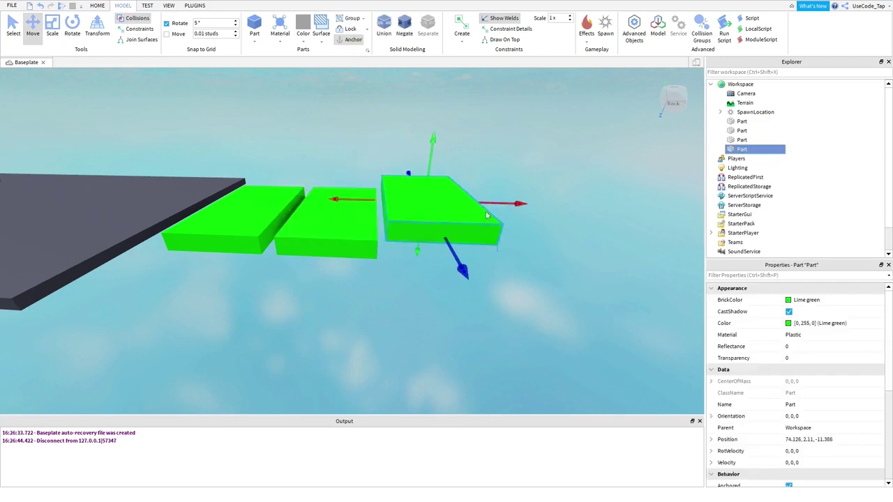
pyautogui.moveTo(427, 163); pyautogui.dragTo(423, 179)
pyautogui.scroll(4, 473, 168)
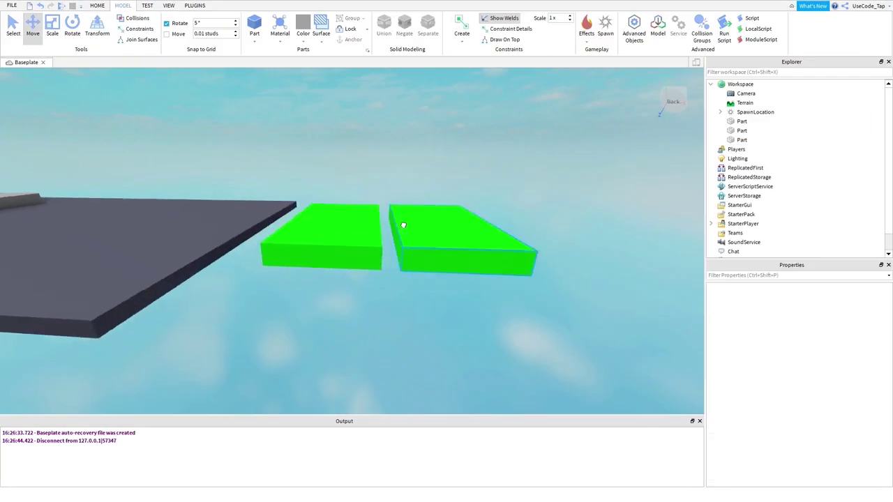
# Duplicate the right-hand green block with Ctrl+D and slide the copy left into the row.
pyautogui.click(411, 234)
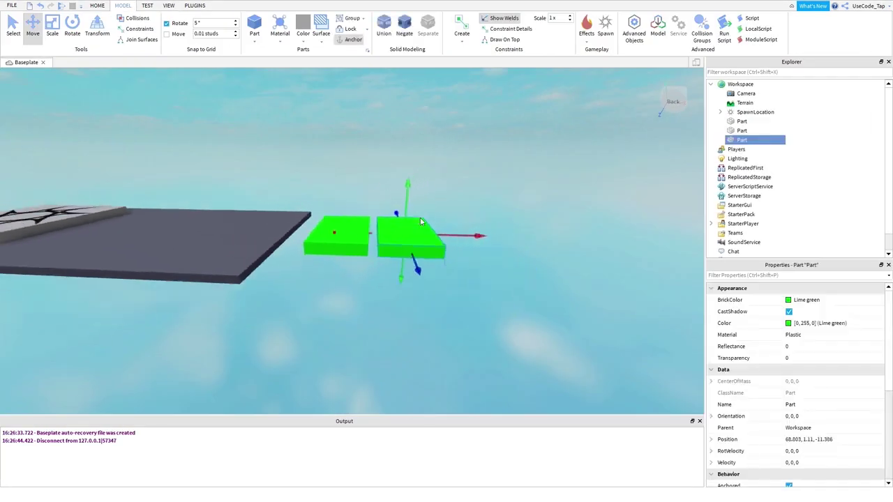
pyautogui.moveTo(421, 222); pyautogui.dragTo(483, 241)
pyautogui.moveTo(473, 210); pyautogui.dragTo(401, 253, button='right')
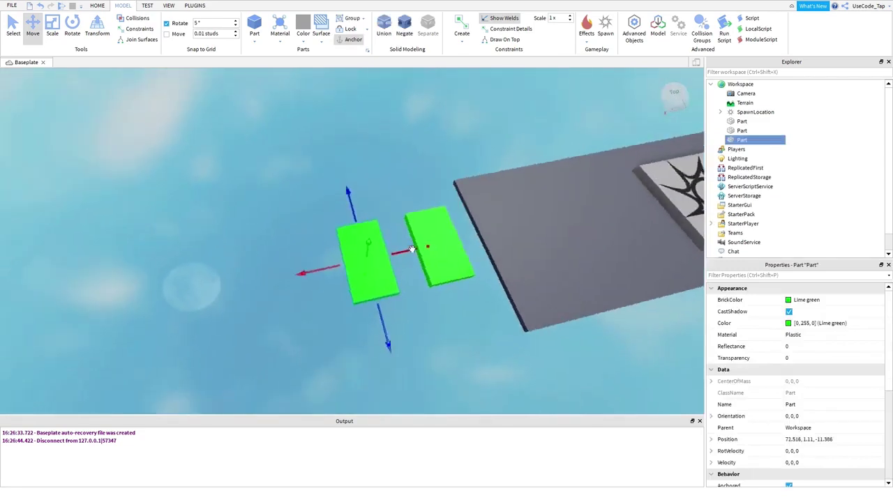
pyautogui.hotkey('ctrl', 'd')
pyautogui.moveTo(367, 245); pyautogui.dragTo(281, 244)
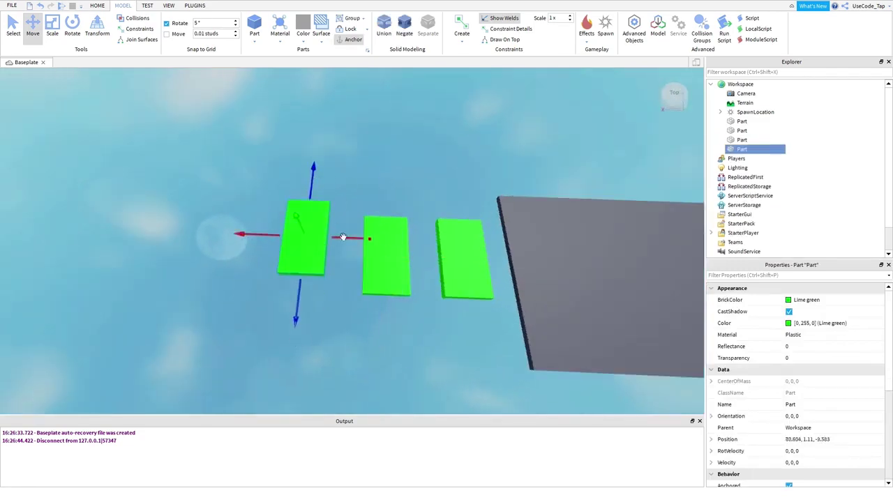
pyautogui.moveTo(357, 239); pyautogui.dragTo(333, 233)
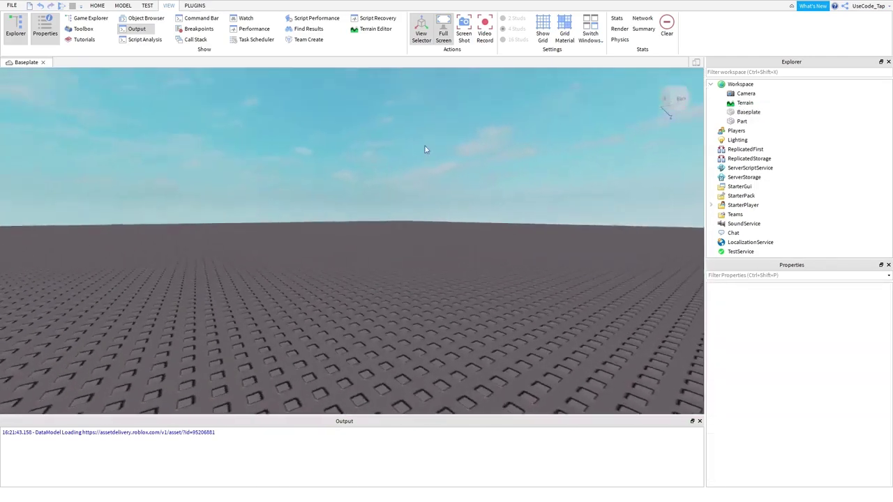
# Delete the Baseplate from the Workspace in the Explorer.
pyautogui.click(748, 112)
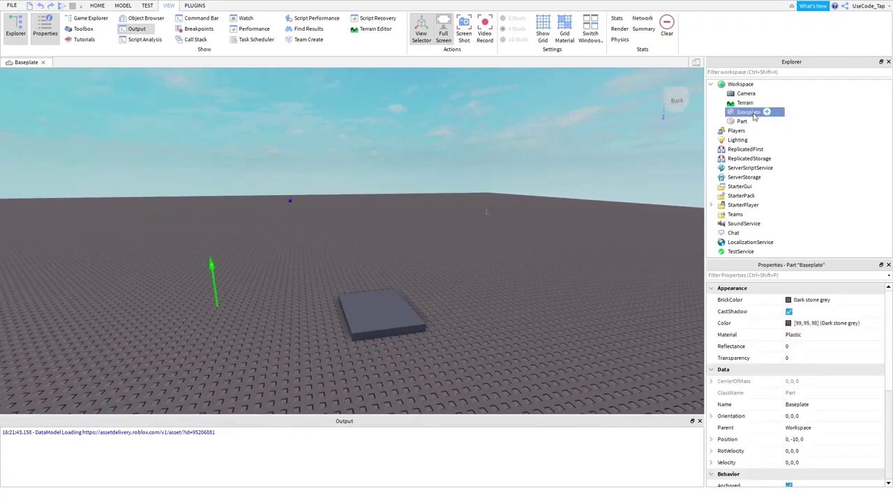
pyautogui.press('Delete')
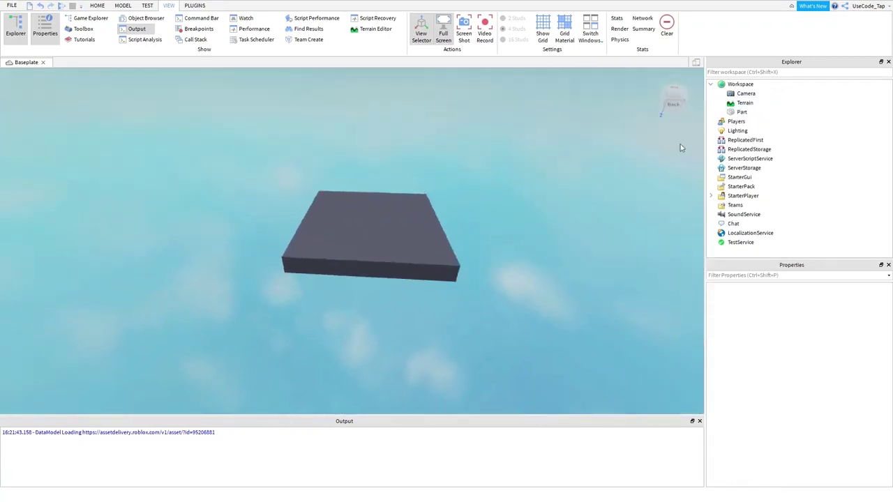
pyautogui.scroll(2, 365, 217)
pyautogui.scroll(3, 377, 206)
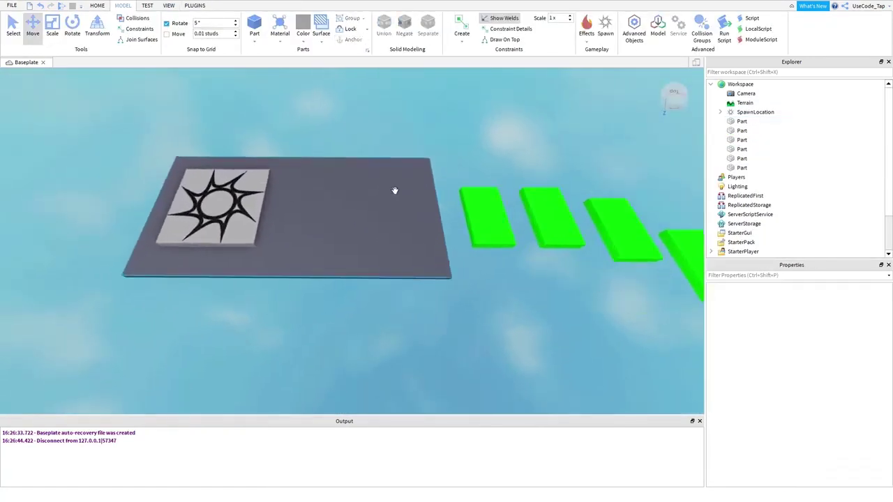
pyautogui.scroll(3, 383, 197)
pyautogui.scroll(4, 382, 197)
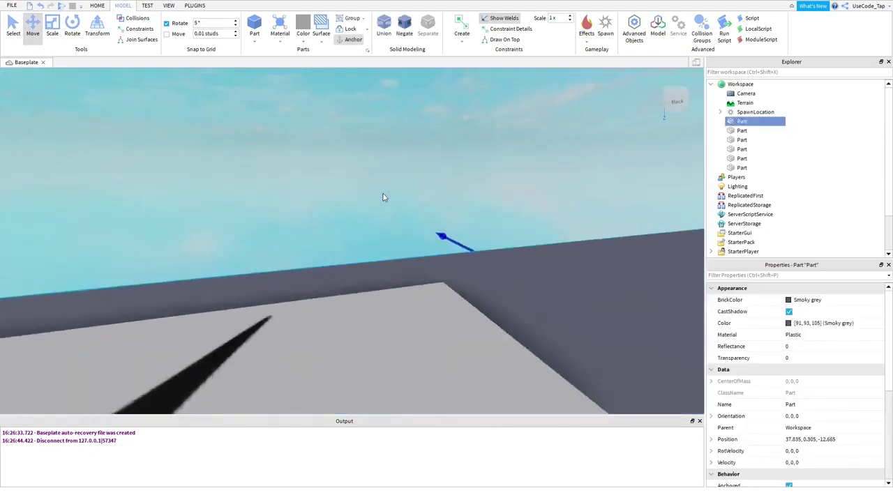
pyautogui.scroll(-5, 383, 197)
pyautogui.scroll(-3, 384, 202)
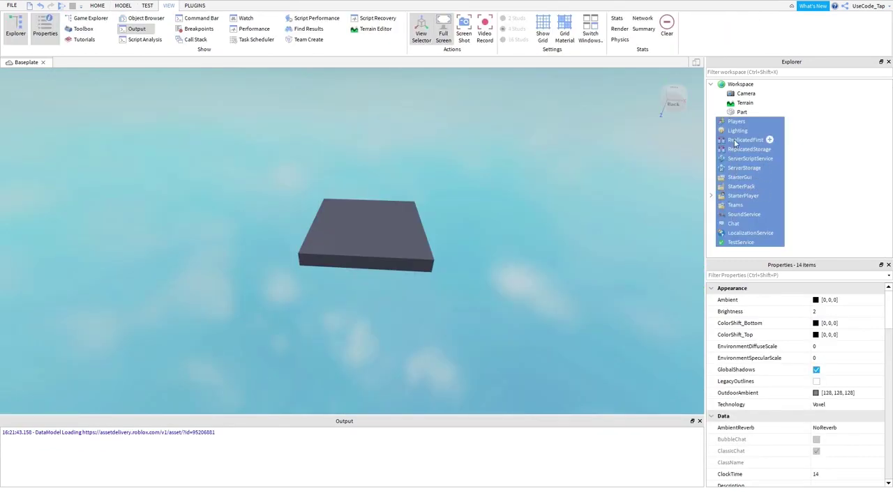
# Select ReplicatedFirst, then Lighting in the Explorer, and clear the viewport selection.
pyautogui.doubleClick(734, 143)
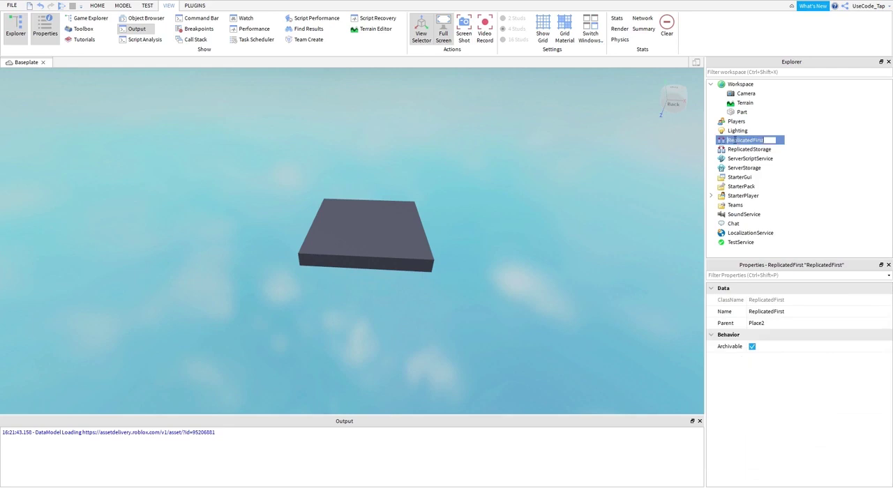
pyautogui.click(728, 131)
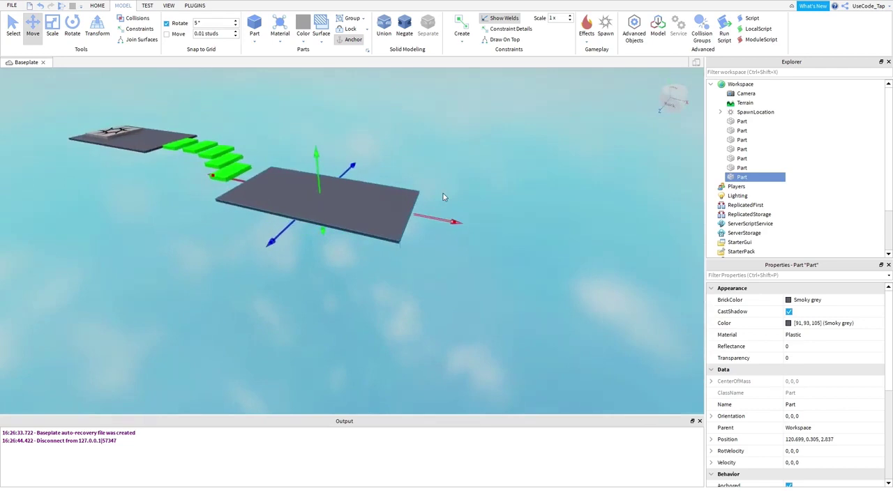
pyautogui.click(443, 197)
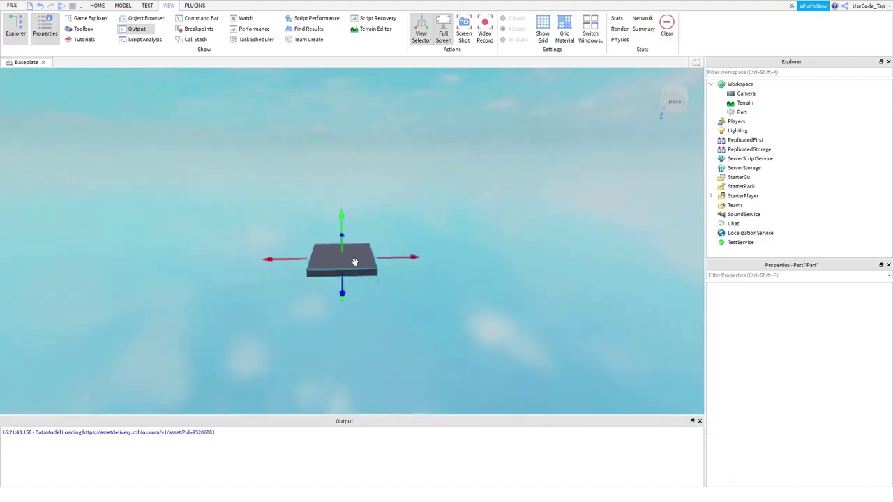
pyautogui.scroll(-5, 785, 394)
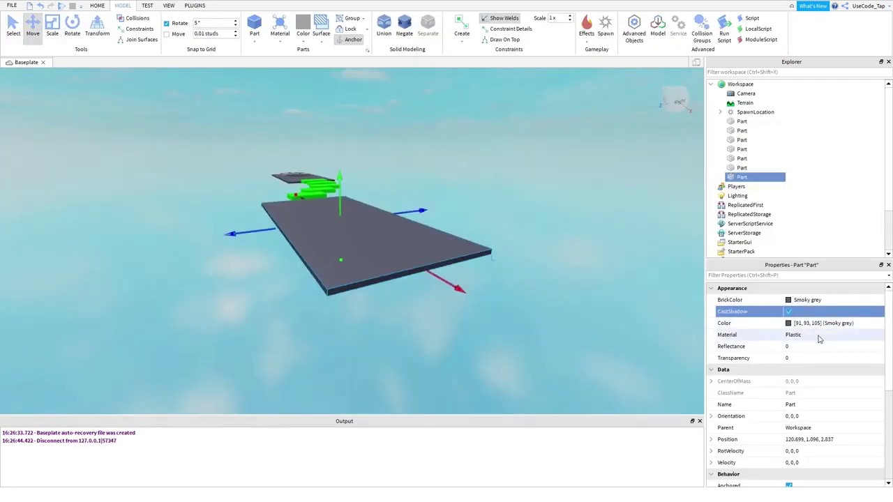
# Frame the grey plate and add a SpawnLocation beside it from the Model tab.
pyautogui.moveTo(488, 293); pyautogui.dragTo(504, 284, button='right')
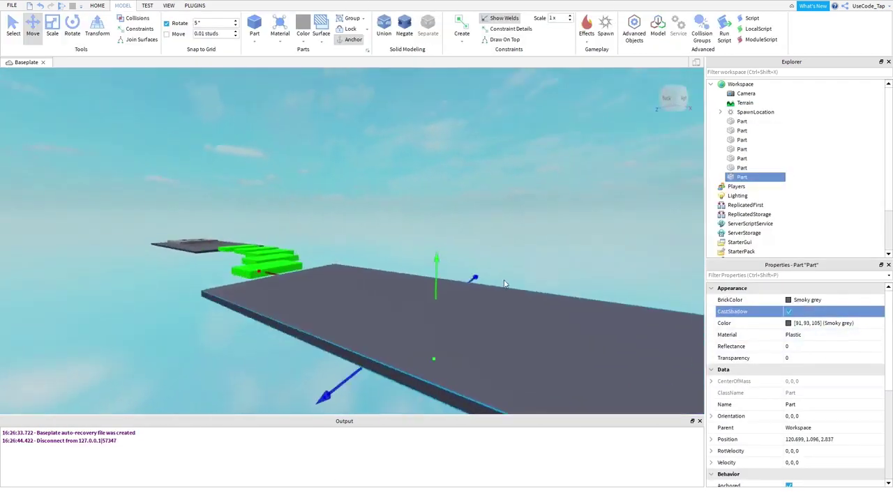
pyautogui.scroll(3, 418, 265)
pyautogui.scroll(-3, 329, 245)
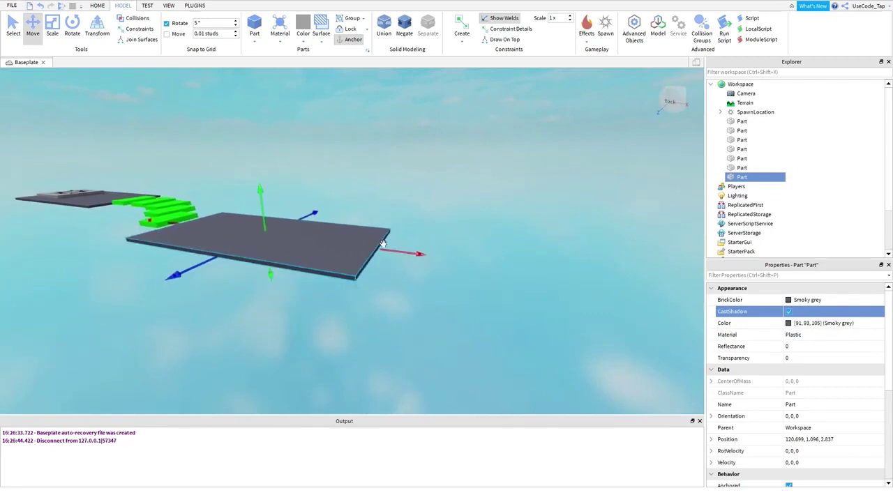
pyautogui.scroll(-2, 373, 254)
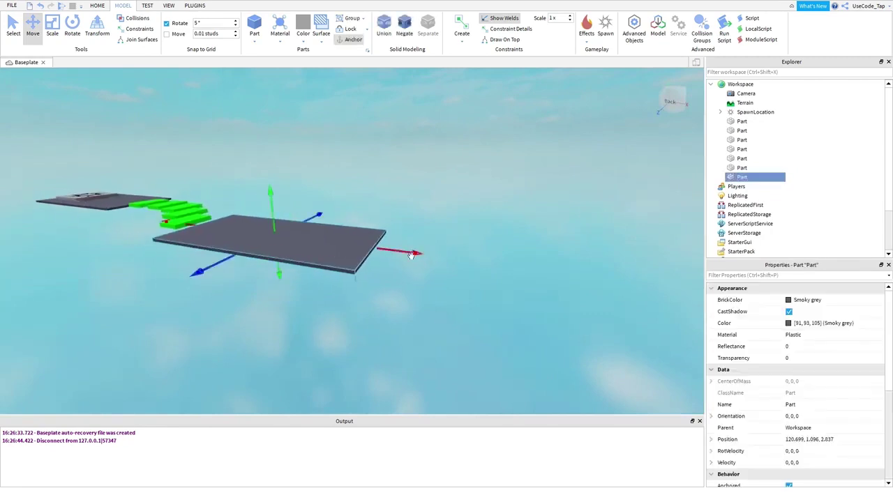
pyautogui.scroll(1, 411, 255)
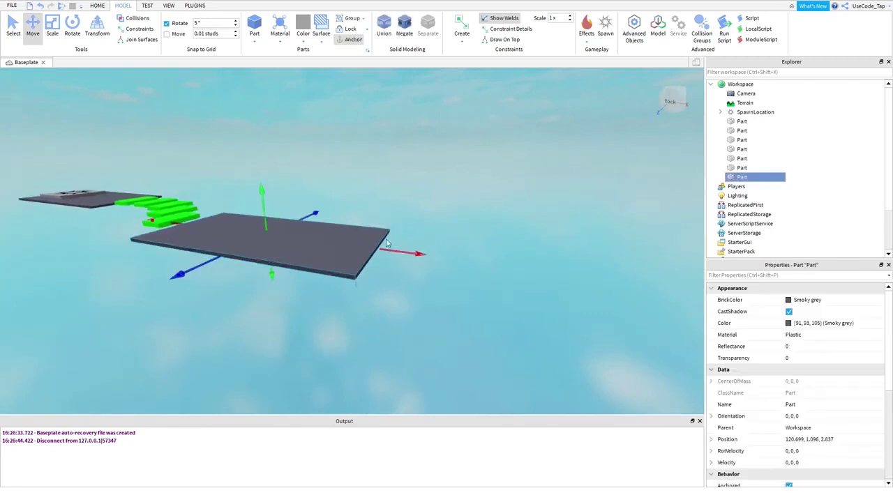
pyautogui.scroll(3, 387, 244)
pyautogui.scroll(2, 391, 237)
pyautogui.moveTo(391, 238); pyautogui.dragTo(391, 235, button='right')
pyautogui.click(342, 215)
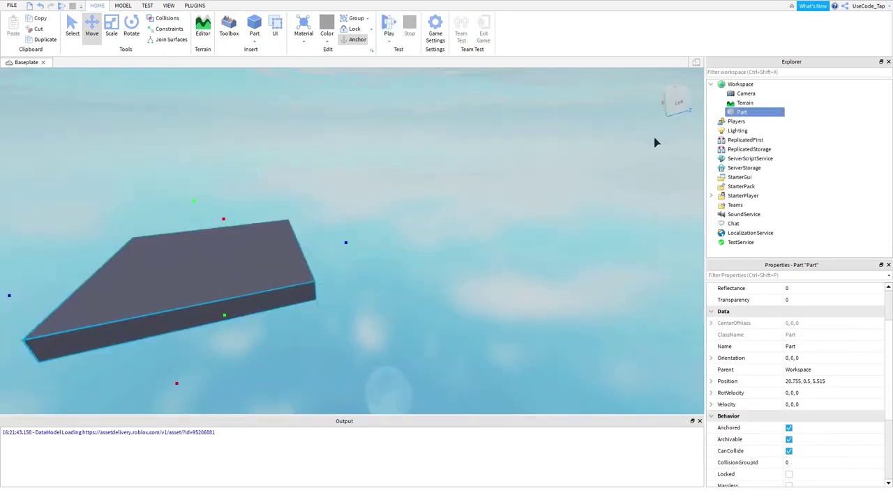
pyautogui.press('f')
pyautogui.scroll(-3, 349, 231)
pyautogui.moveTo(348, 230); pyautogui.dragTo(391, 210, button='right')
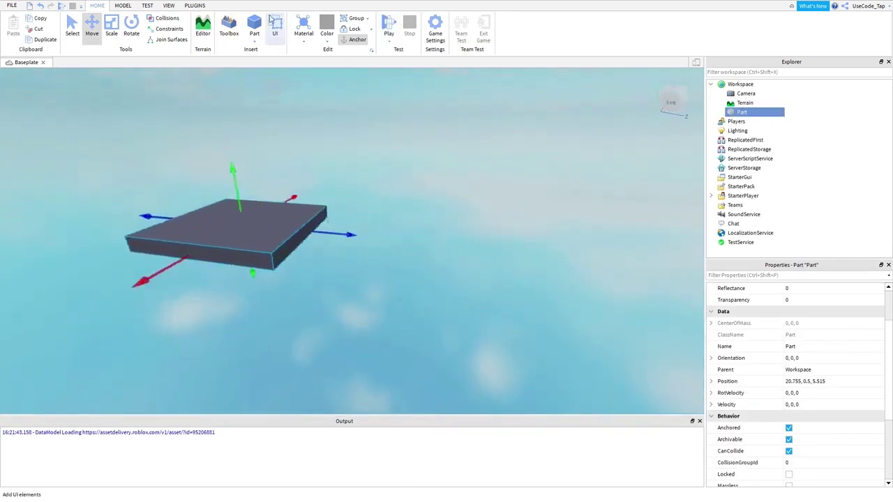
pyautogui.click(115, 6)
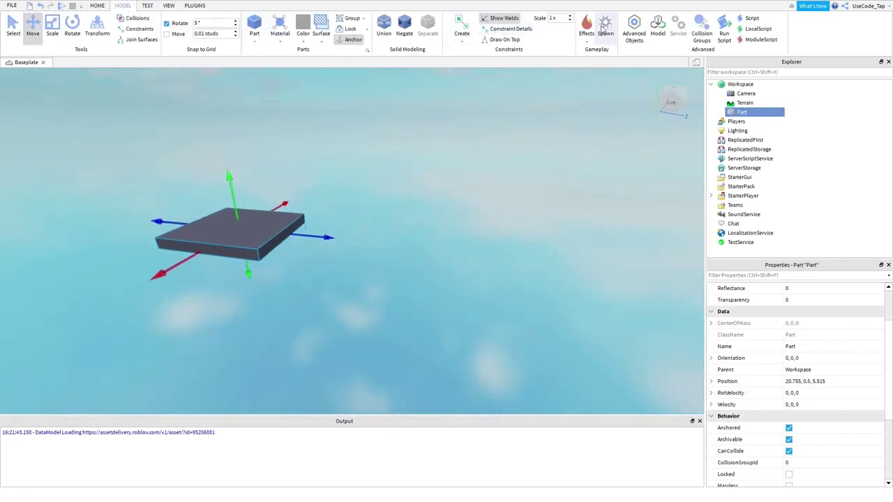
pyautogui.click(601, 26)
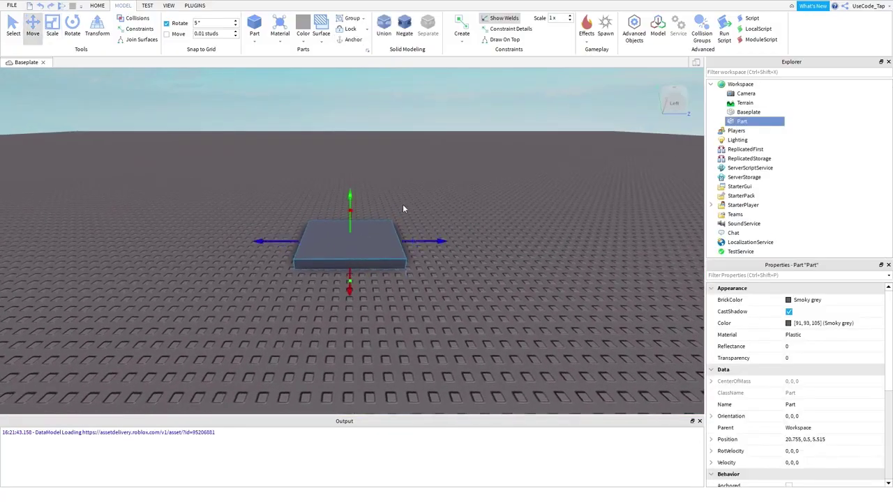
# Lift the grey plate higher with the green Move handle.
pyautogui.click(419, 150)
pyautogui.moveTo(418, 149); pyautogui.dragTo(395, 169, button='right')
pyautogui.click(395, 169)
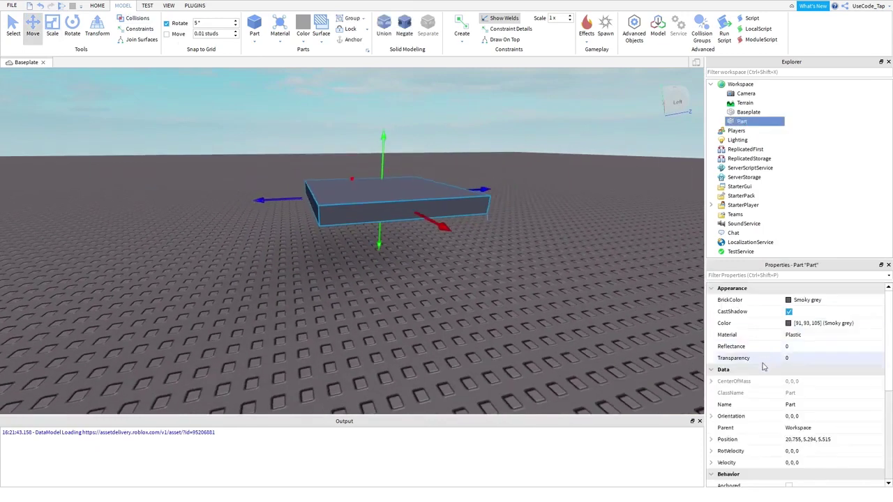
pyautogui.scroll(-5, 792, 417)
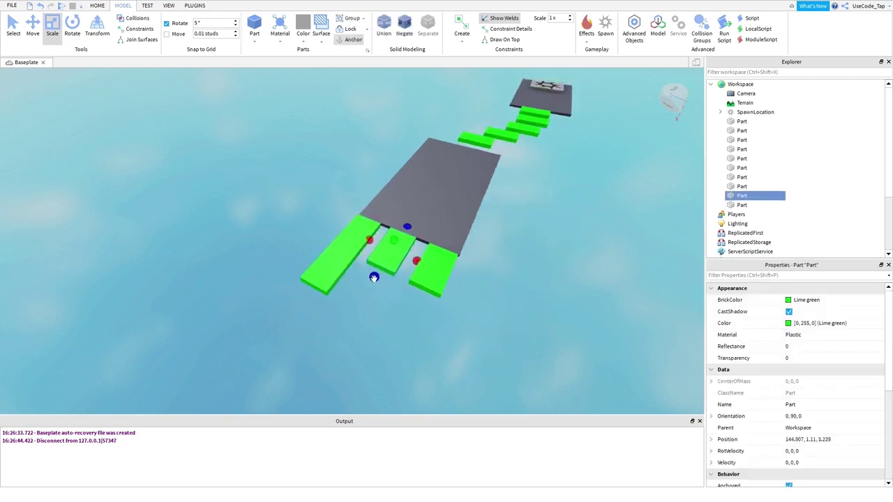
# Stretch the middle and bottom green blocks into long beams with the Scale handles.
pyautogui.moveTo(374, 277); pyautogui.dragTo(395, 343)
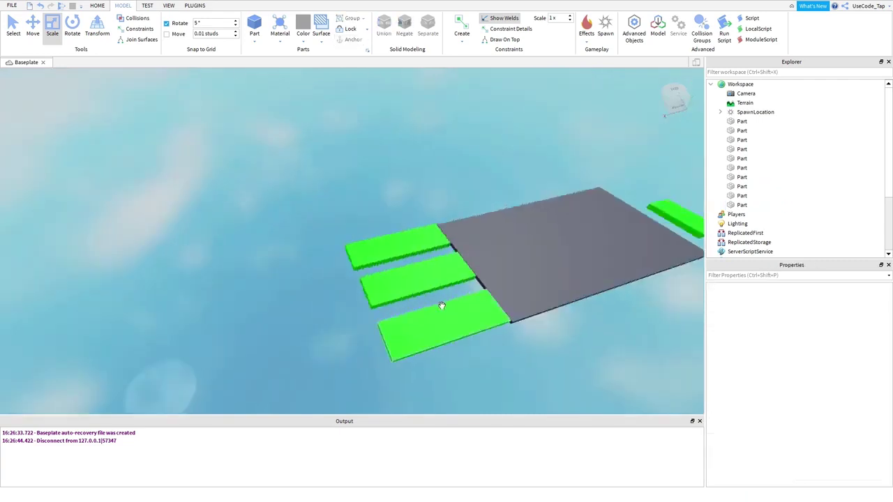
pyautogui.moveTo(441, 306); pyautogui.dragTo(328, 295, button='right')
pyautogui.click(378, 307)
pyautogui.moveTo(323, 307); pyautogui.dragTo(295, 305)
pyautogui.click(377, 275)
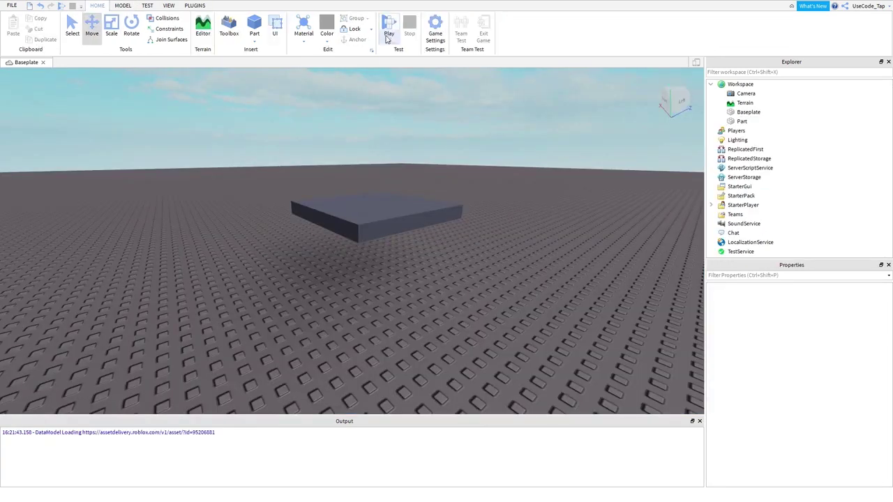
# Run a quick playtest from the play-test options and return to editing.
pyautogui.click(388, 40)
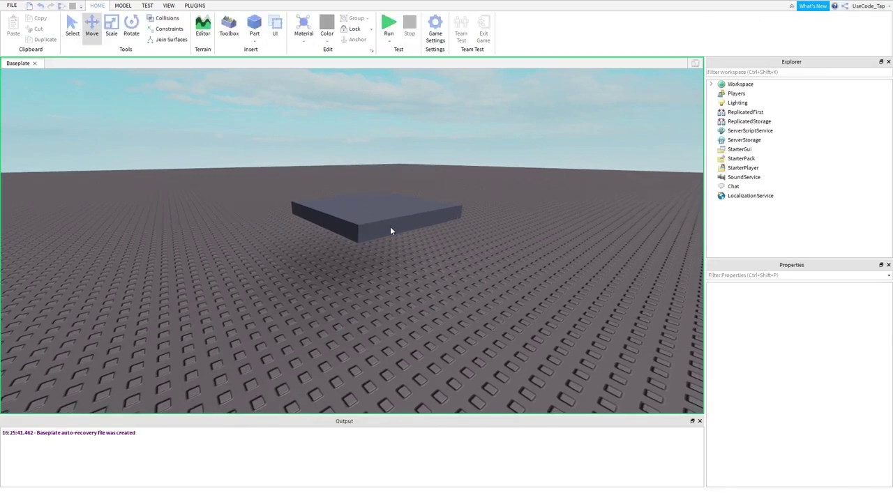
pyautogui.scroll(5, 414, 235)
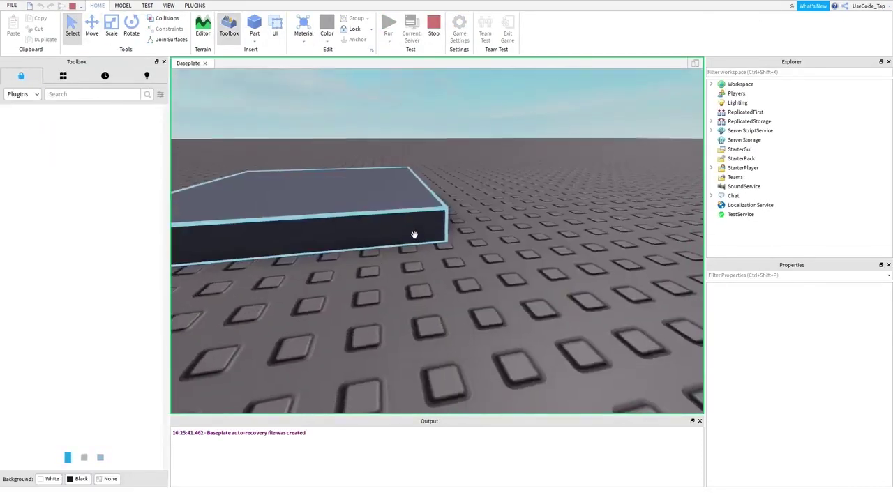
pyautogui.scroll(-5, 415, 234)
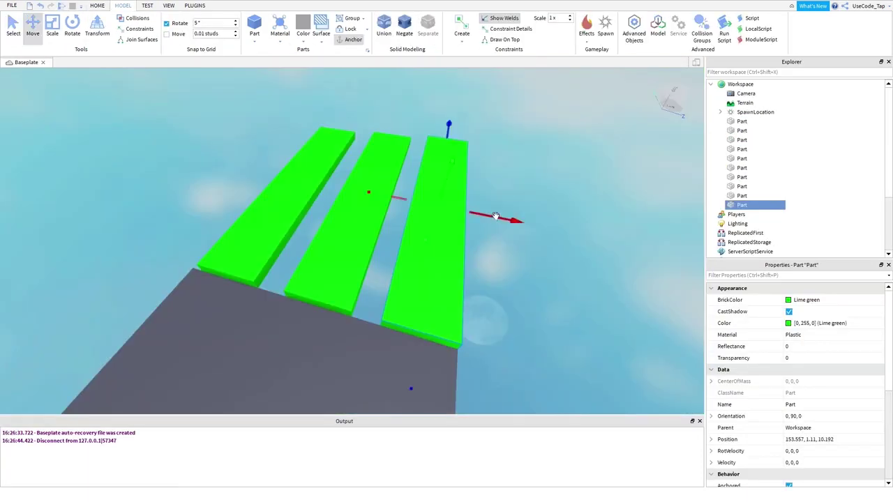
# Move the right, middle and left beams so the three sit side by side in line.
pyautogui.moveTo(482, 212); pyautogui.dragTo(470, 175, button='right')
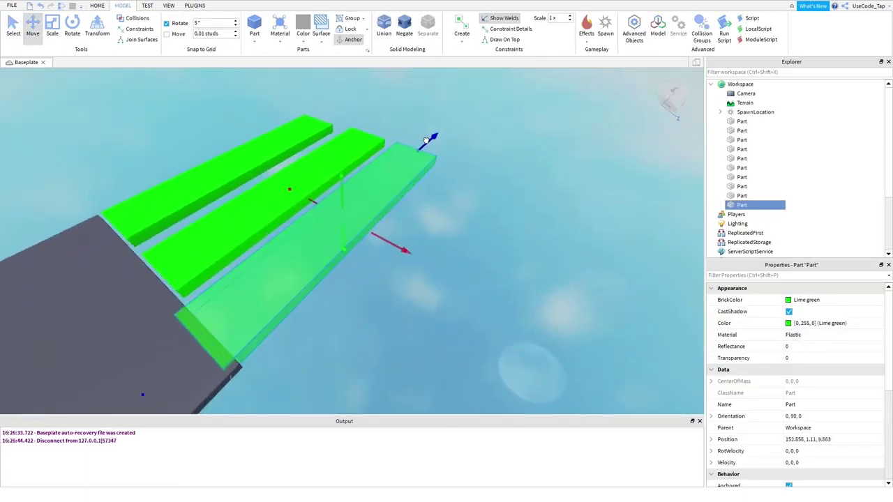
pyautogui.moveTo(427, 139); pyautogui.dragTo(435, 135)
pyautogui.moveTo(370, 170); pyautogui.dragTo(408, 142, button='right')
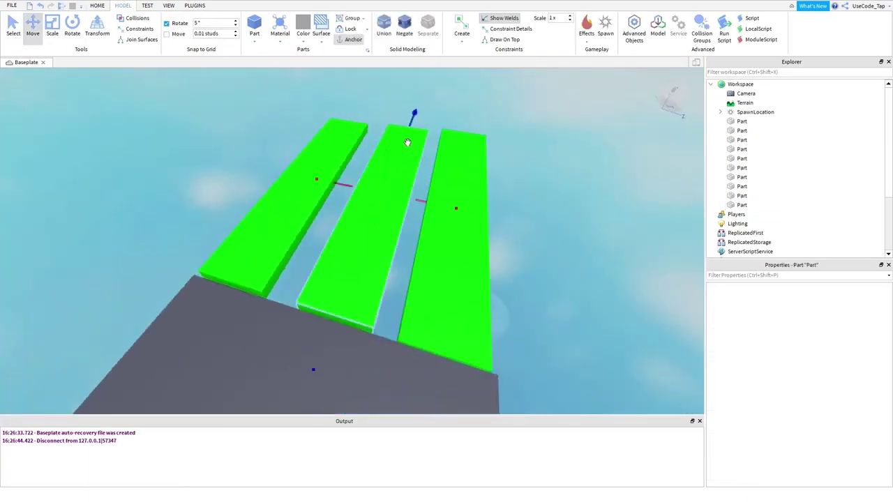
pyautogui.moveTo(407, 142); pyautogui.dragTo(407, 144)
pyautogui.click(309, 150)
pyautogui.moveTo(354, 126); pyautogui.dragTo(356, 123)
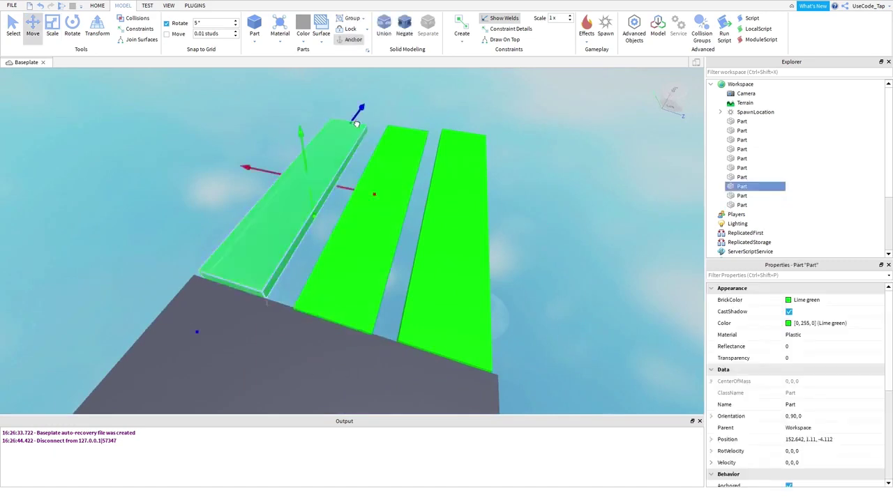